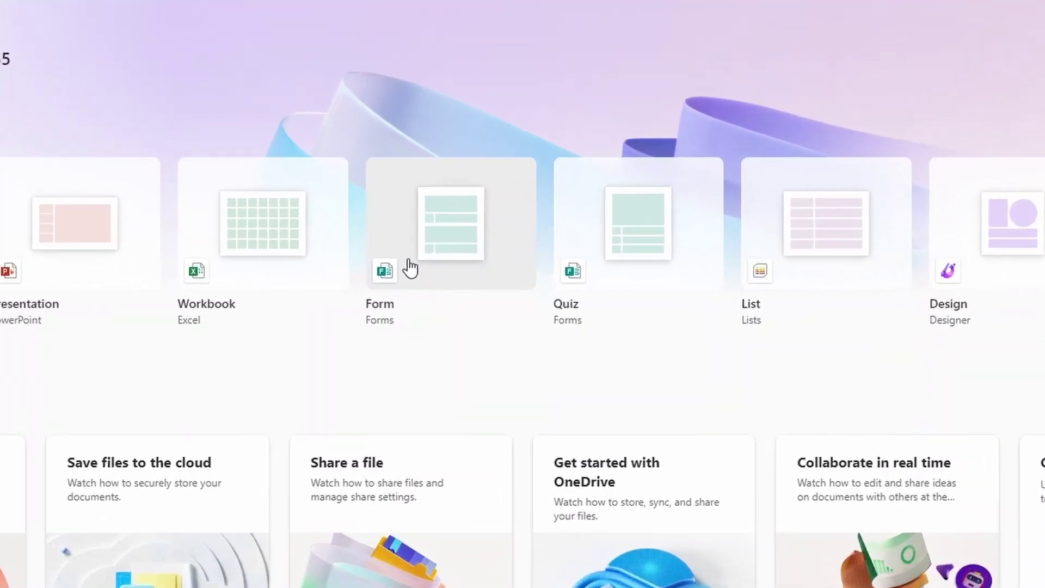
- Open Forms from the Microsoft 365 create page and start a new blank form
{"action": "left_click", "coordinate": [409, 261]}
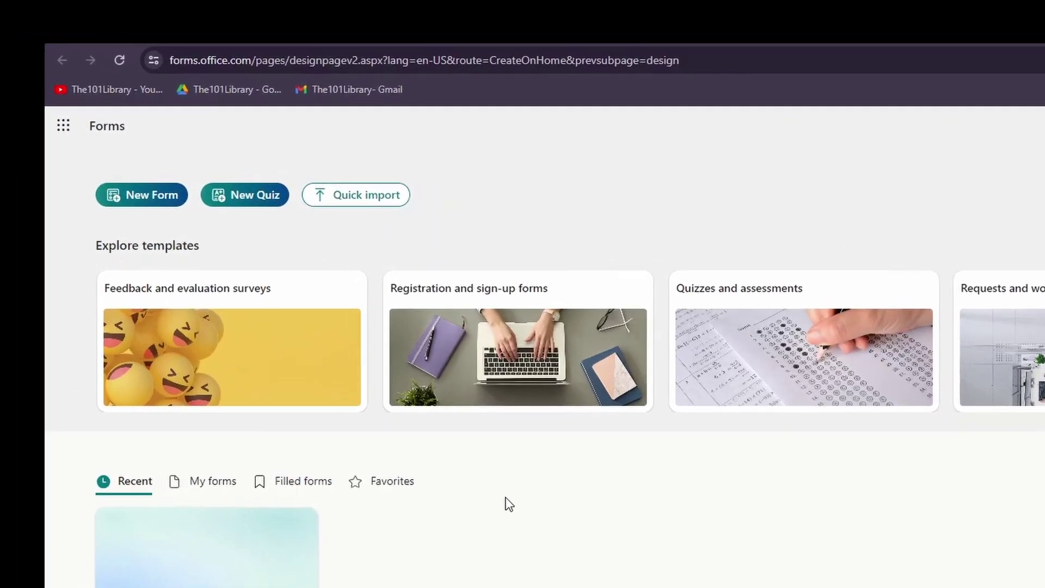
{"action": "mouse_move", "coordinate": [184, 258]}
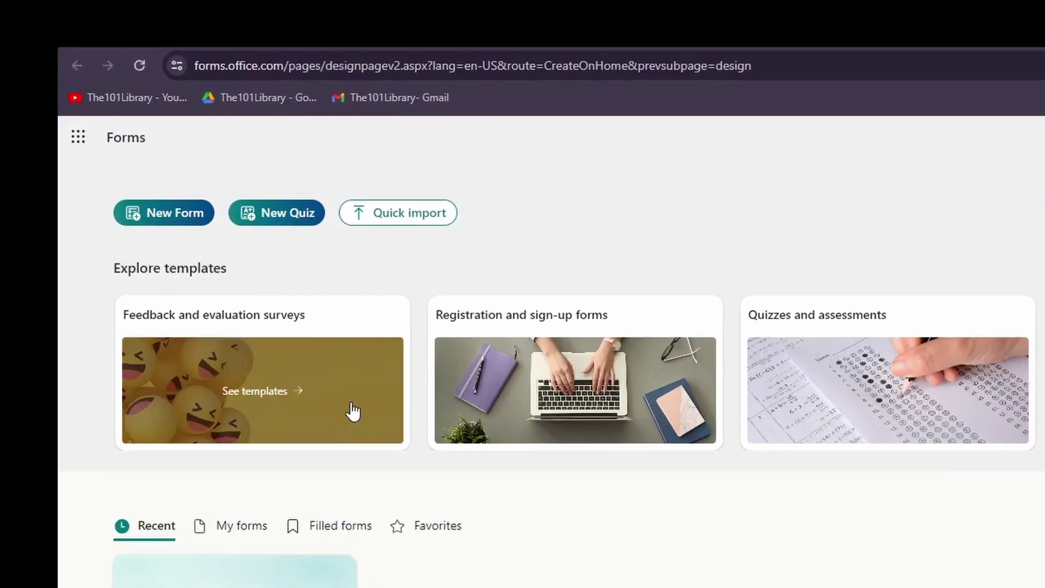
{"action": "left_click", "coordinate": [178, 215]}
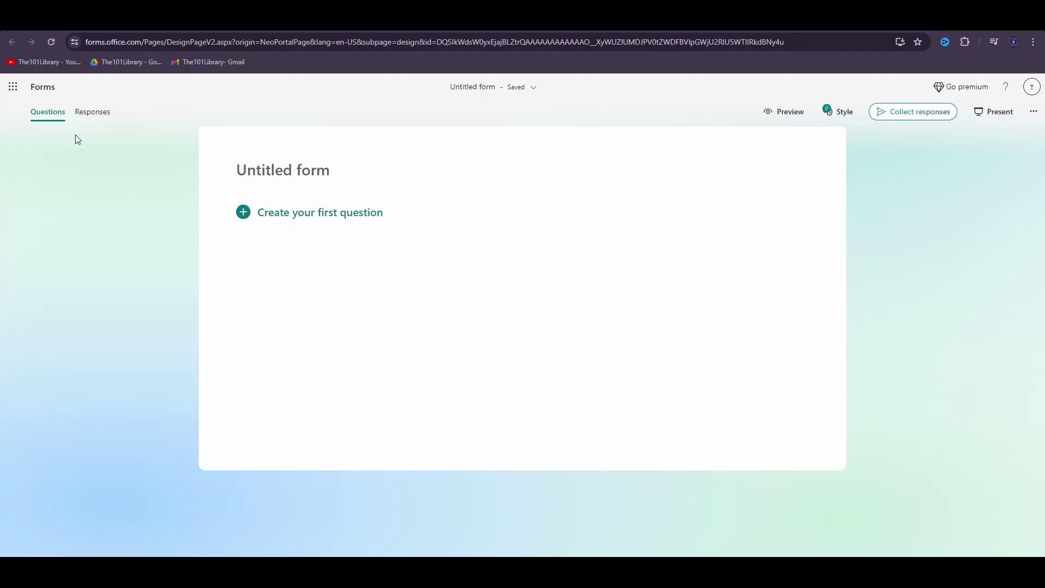
- Title the form "Event Feedback" and add the description "Share your event experience"
{"action": "left_click", "coordinate": [283, 170]}
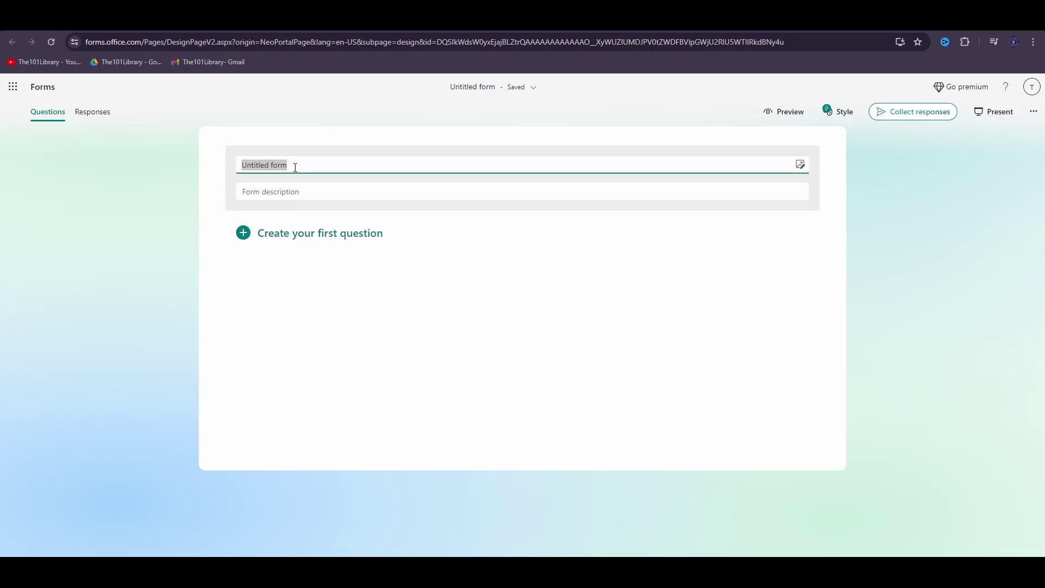
{"action": "left_click", "coordinate": [295, 167]}
{"action": "type", "text": "Event Feedback"}
{"action": "left_click", "coordinate": [289, 194]}
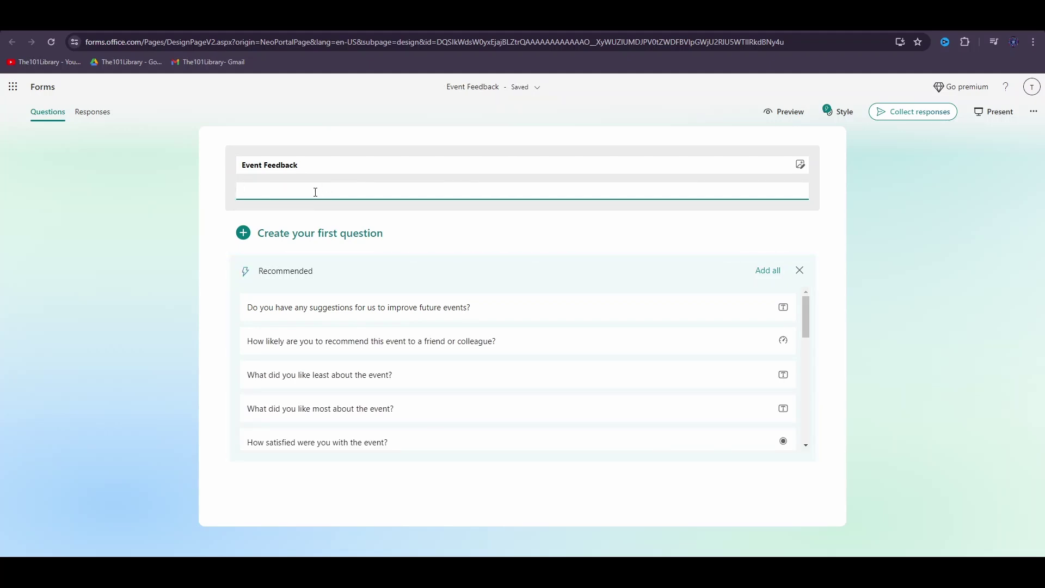
{"action": "type", "text": "Share your event experience"}
{"action": "left_click", "coordinate": [213, 232]}
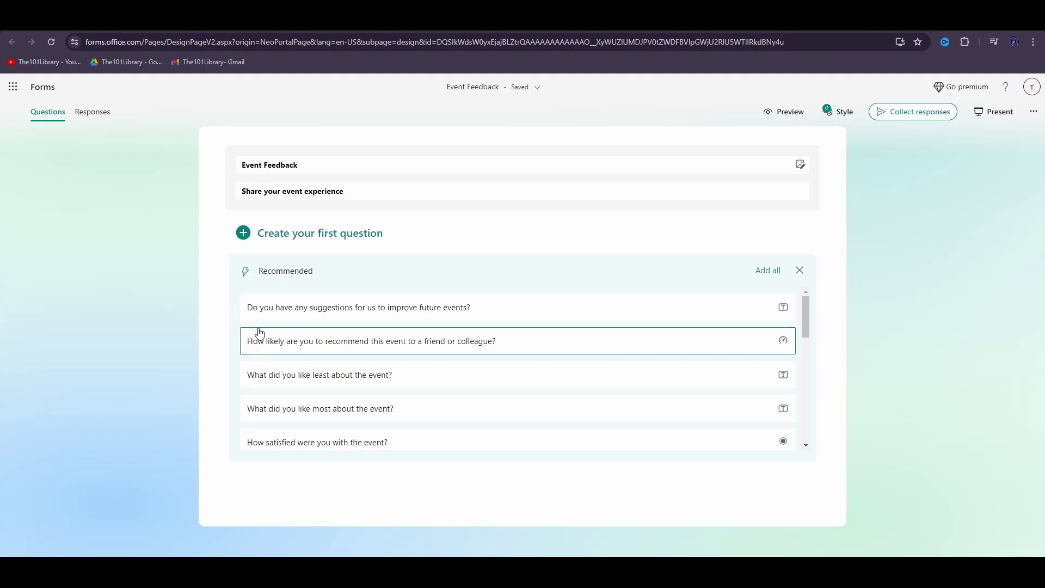
{"action": "left_click", "coordinate": [272, 164]}
{"action": "left_click", "coordinate": [286, 187]}
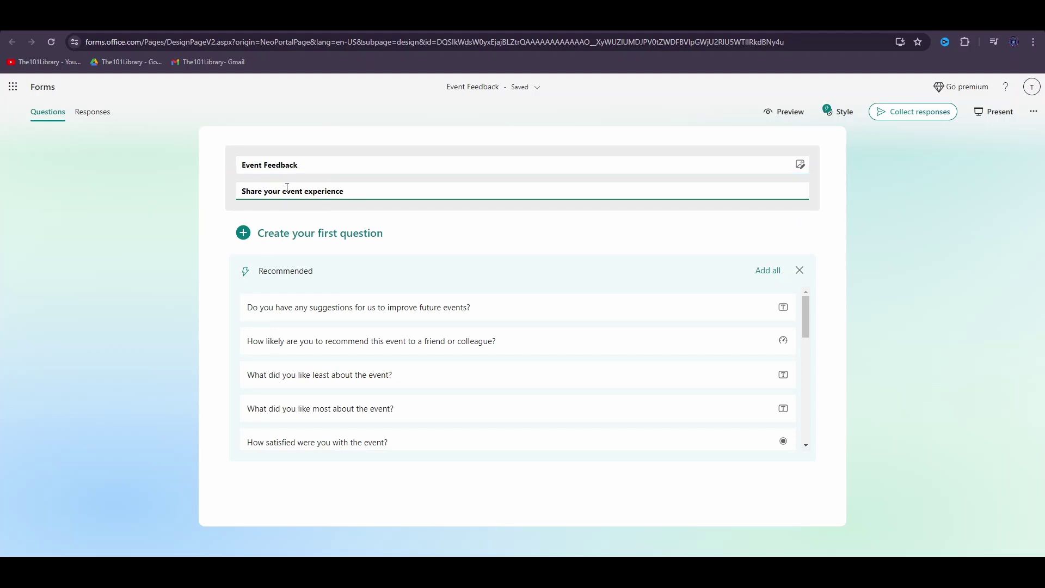
- Add a Choice question as the first question with the text "How would you rate the event?"
{"action": "left_click", "coordinate": [245, 233]}
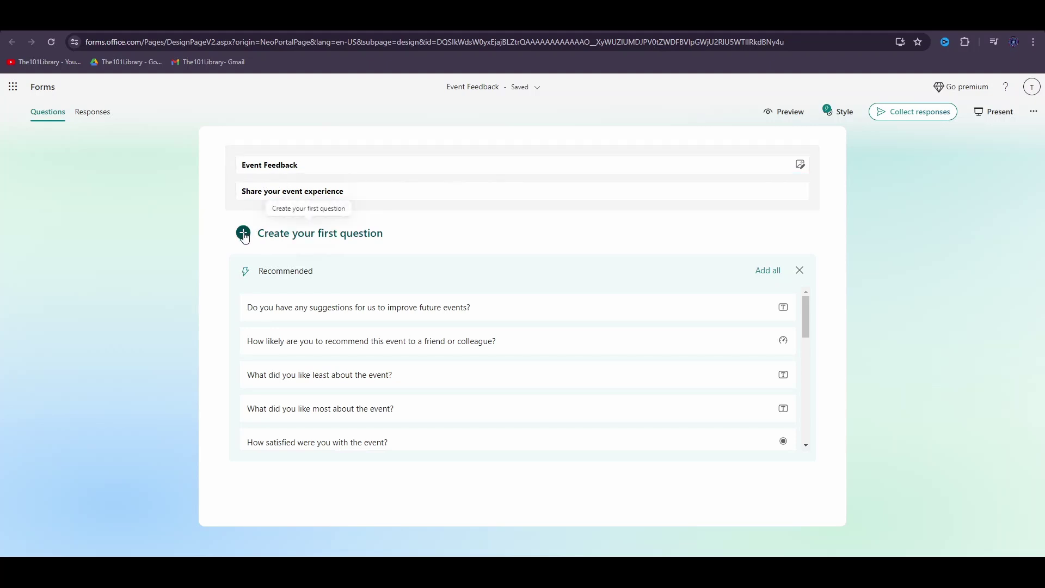
{"action": "left_click", "coordinate": [244, 234]}
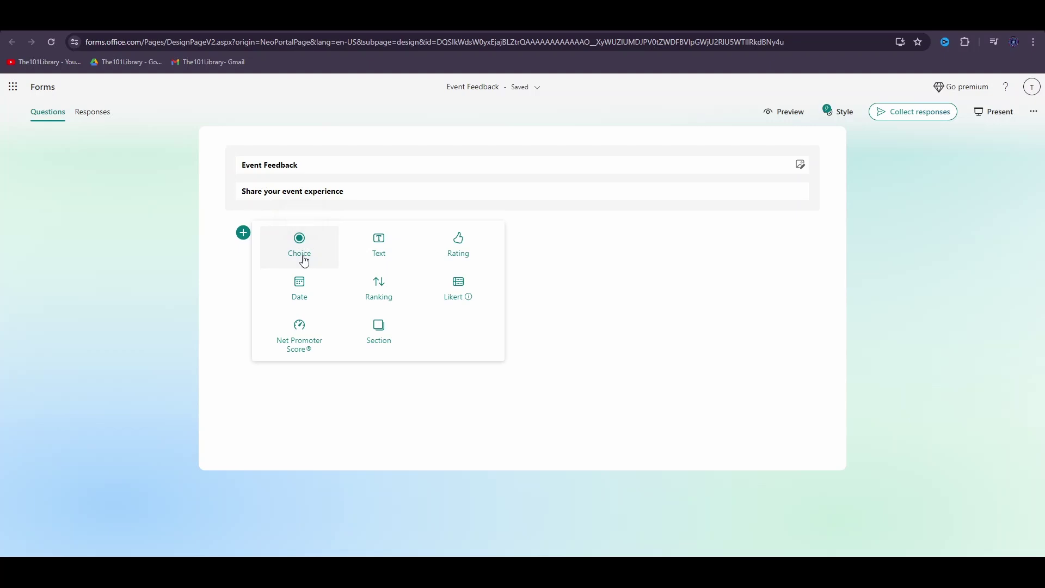
{"action": "left_click", "coordinate": [303, 260]}
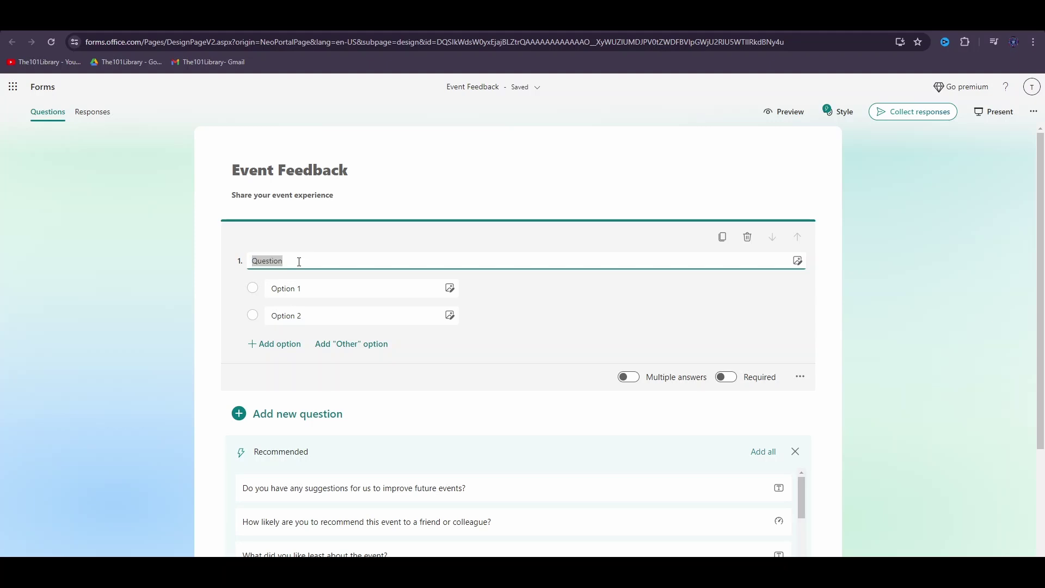
{"action": "type", "text": "How would you rate the event?"}
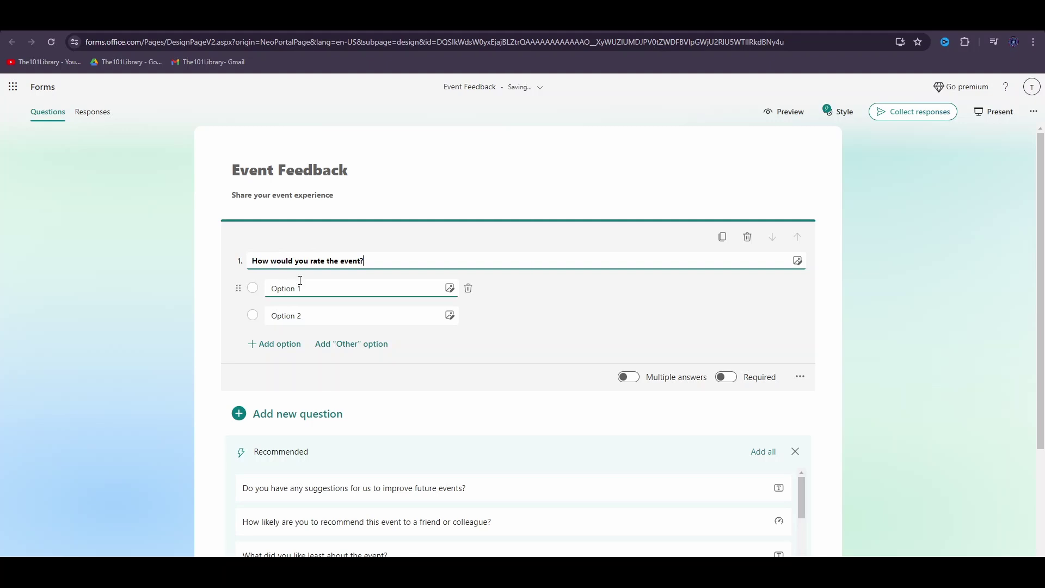
- Fill the rating question's answers with the suggested options Excellent, Very good, Good, Fair and Poor
{"action": "left_click", "coordinate": [311, 320]}
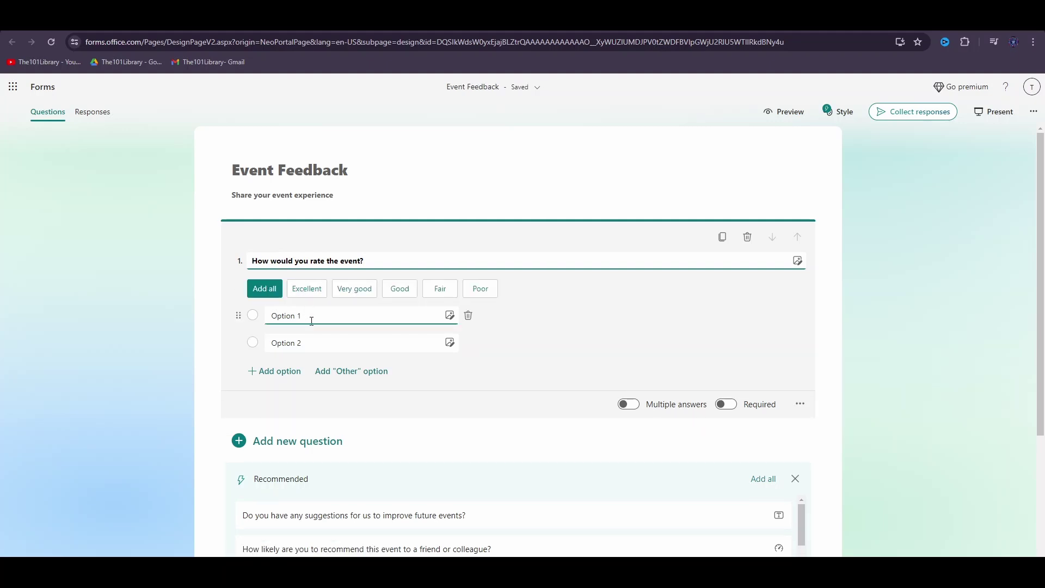
{"action": "left_click", "coordinate": [309, 320]}
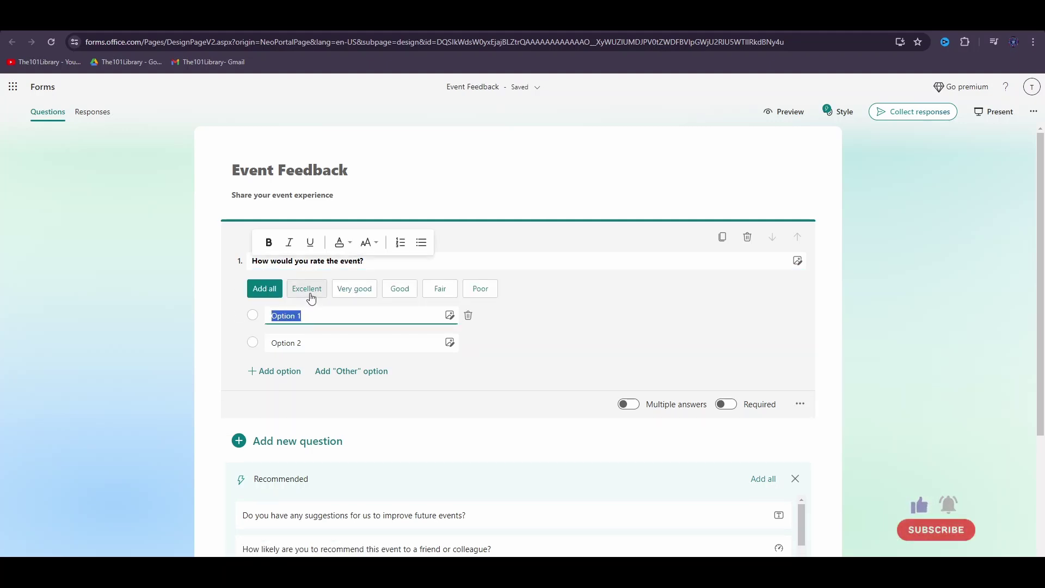
{"action": "left_click", "coordinate": [311, 297]}
{"action": "left_click", "coordinate": [315, 297]}
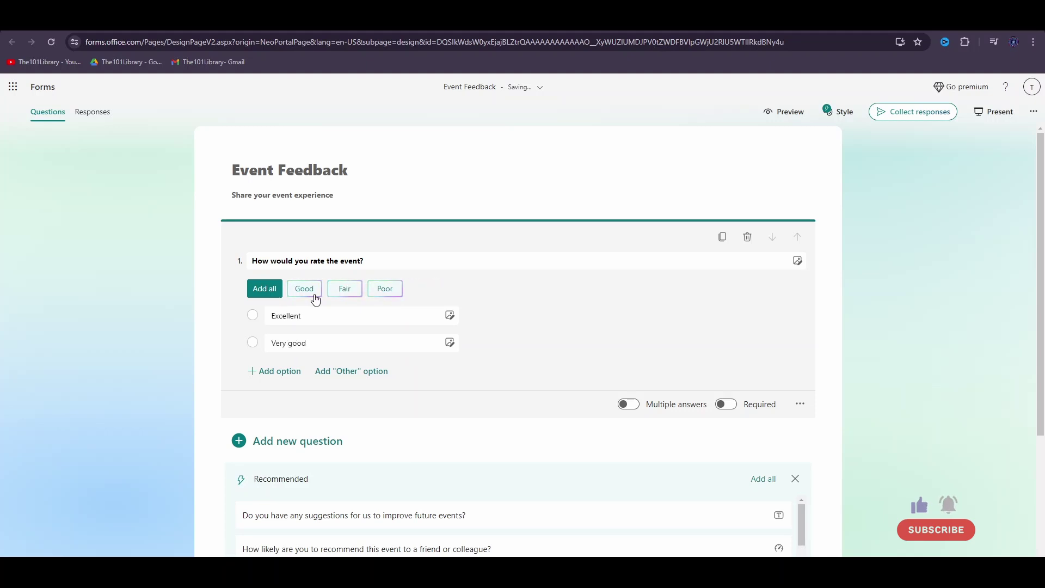
{"action": "left_click", "coordinate": [317, 296]}
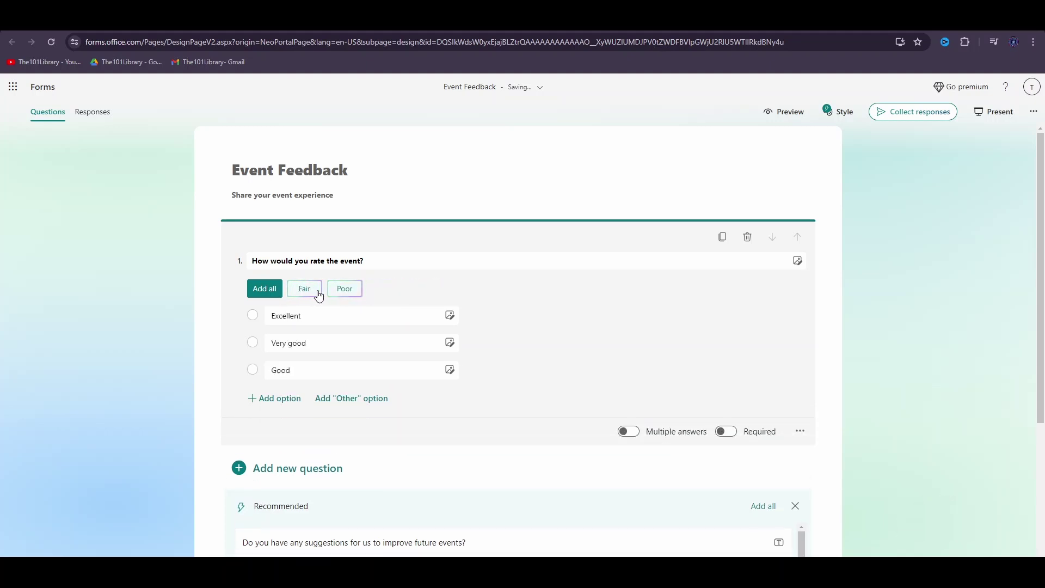
{"action": "left_click", "coordinate": [319, 295]}
{"action": "left_click", "coordinate": [275, 293]}
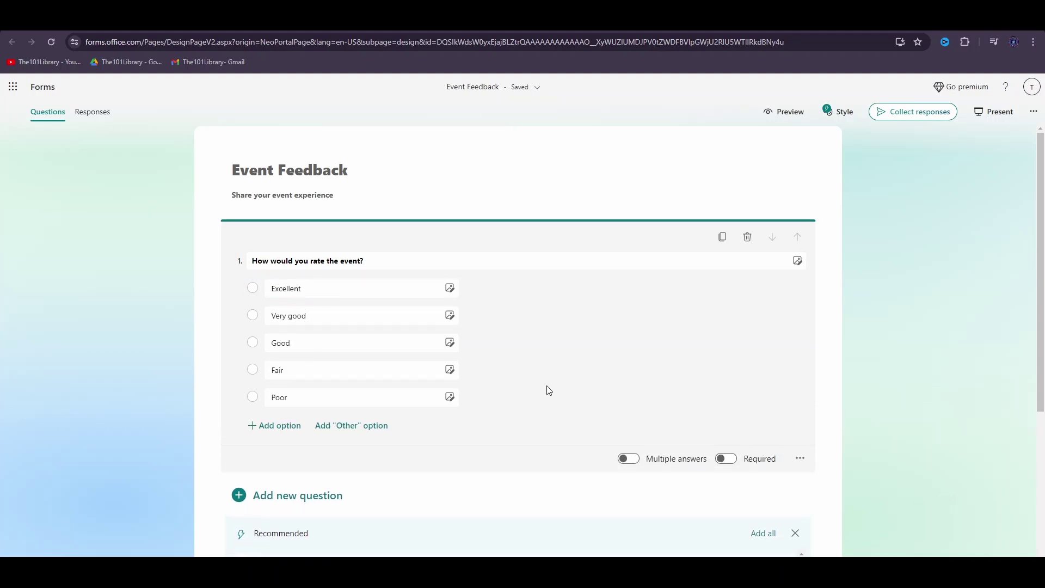
- Switch multiple answers on and back off for the rating question, and make the question required
{"action": "left_click", "coordinate": [623, 460]}
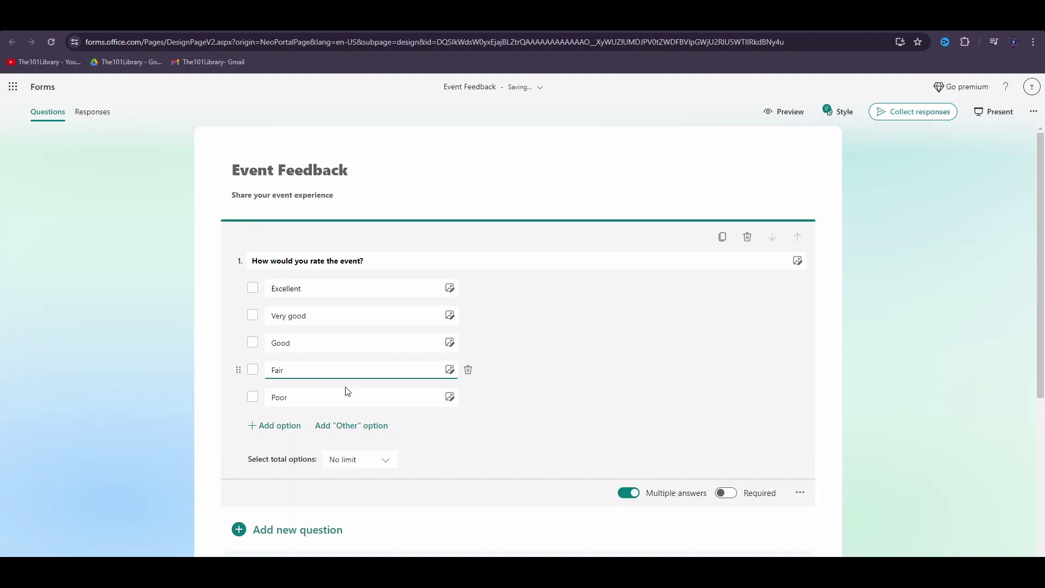
{"action": "left_click", "coordinate": [631, 494]}
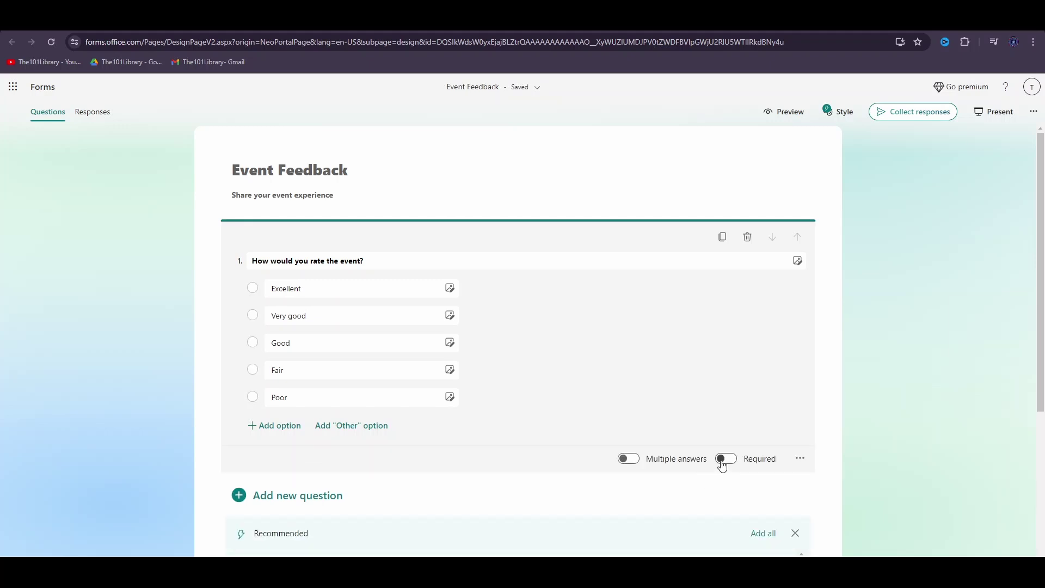
{"action": "left_click", "coordinate": [722, 460]}
{"action": "scroll", "coordinate": [561, 431], "scroll_direction": "down", "scroll_amount": 3}
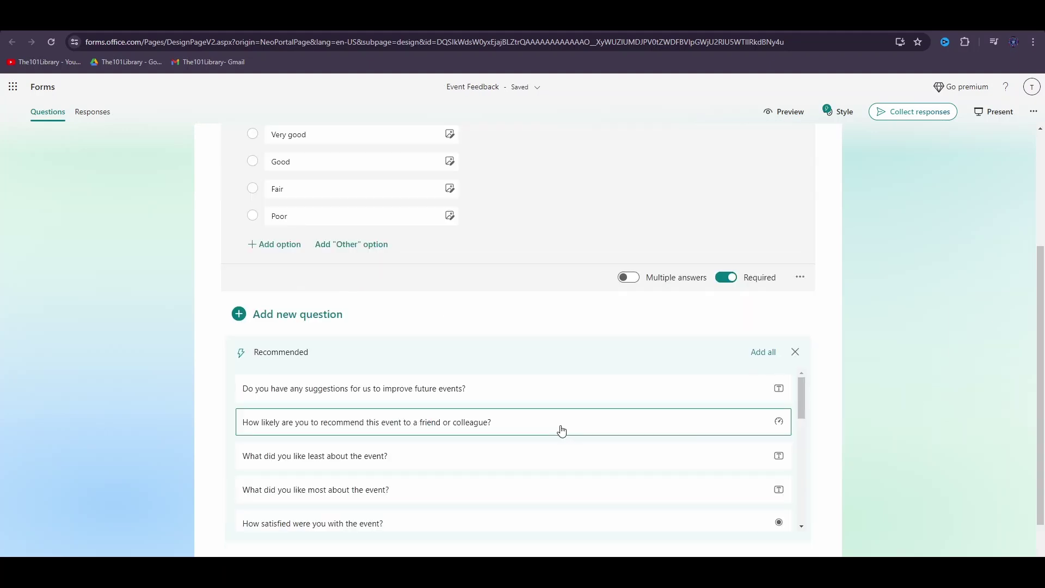
- Try the blue wave style on the form and replace it with the animated blue-and-grey columns style
{"action": "left_click", "coordinate": [843, 112]}
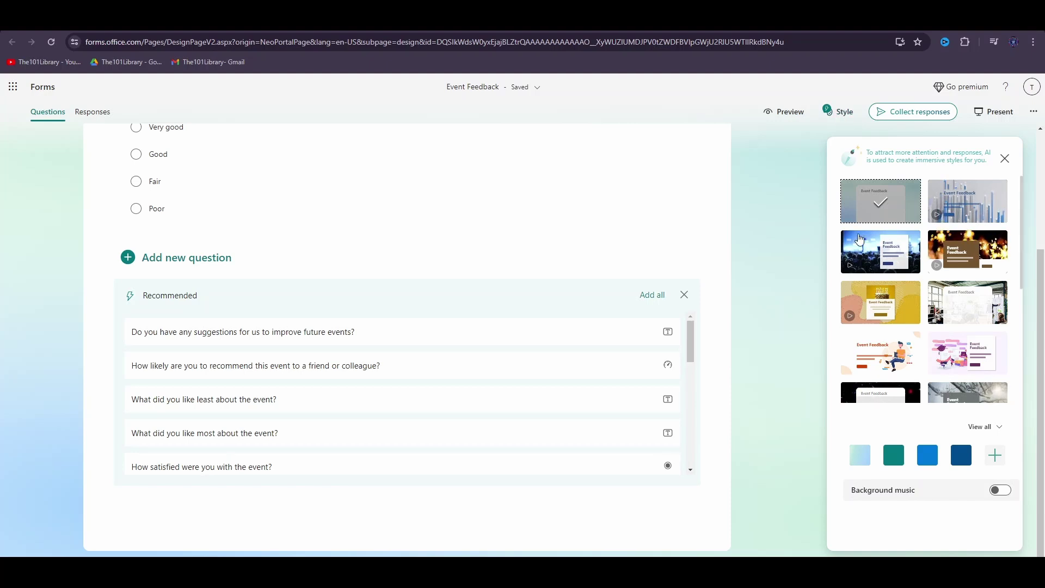
{"action": "left_click", "coordinate": [869, 259]}
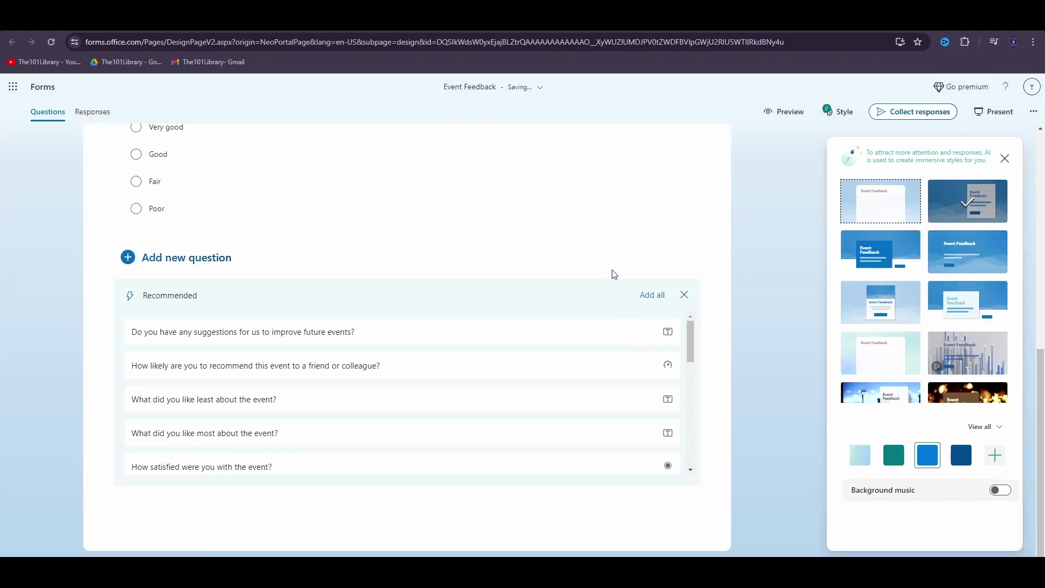
{"action": "scroll", "coordinate": [604, 251], "scroll_direction": "up", "scroll_amount": 2}
{"action": "scroll", "coordinate": [605, 250], "scroll_direction": "up", "scroll_amount": 5}
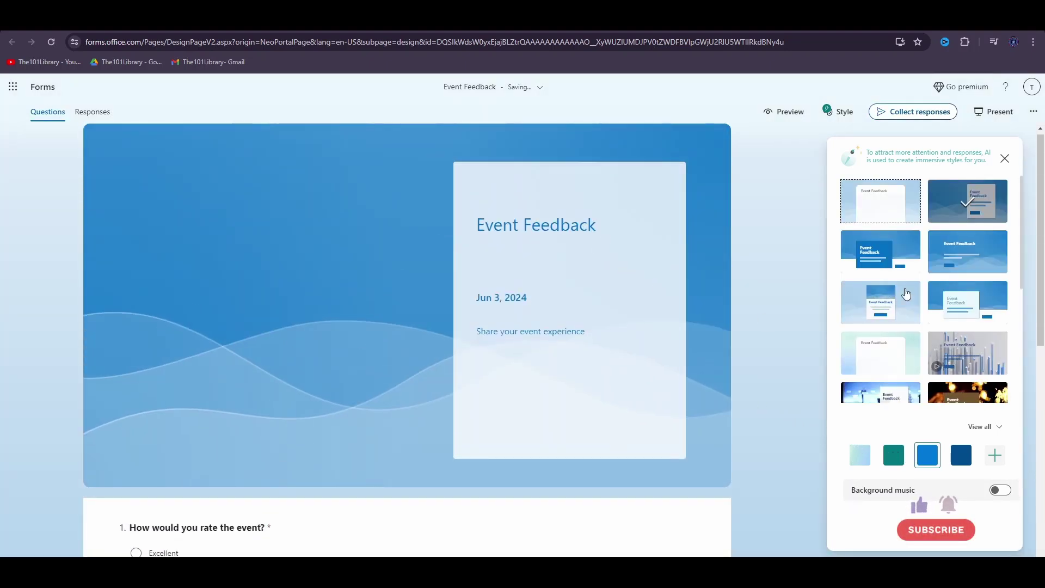
{"action": "scroll", "coordinate": [974, 234], "scroll_direction": "down", "scroll_amount": 3}
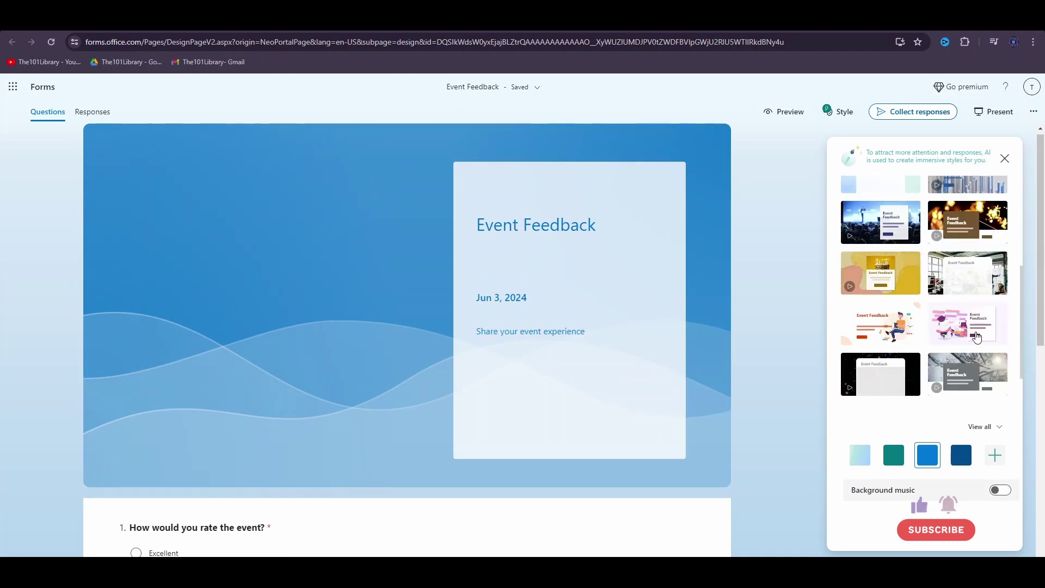
{"action": "left_click", "coordinate": [947, 185]}
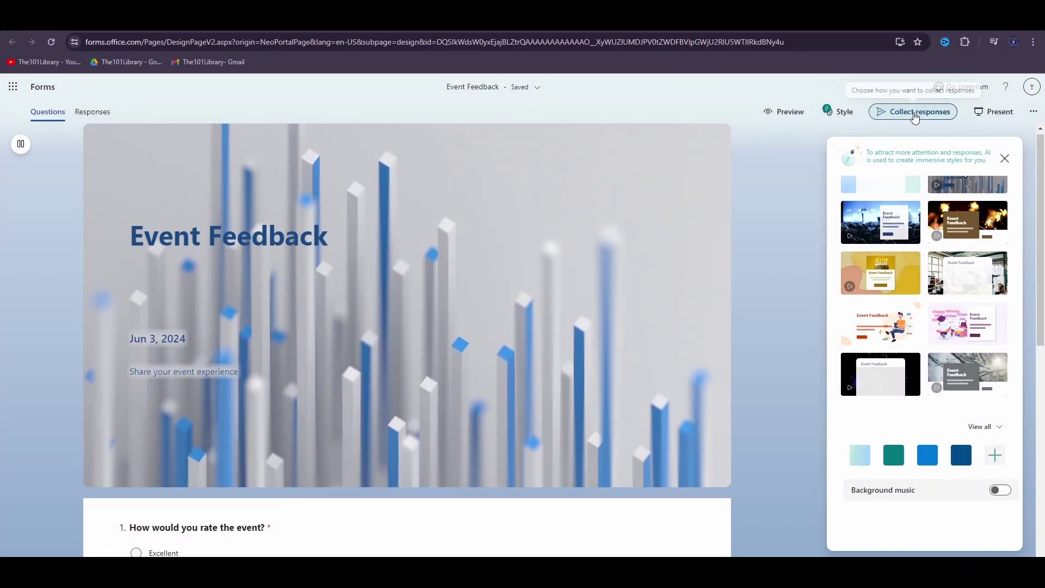
- Review the link, QR code and invitation options for collecting responses, and close the sharing dialog
{"action": "left_click", "coordinate": [915, 116]}
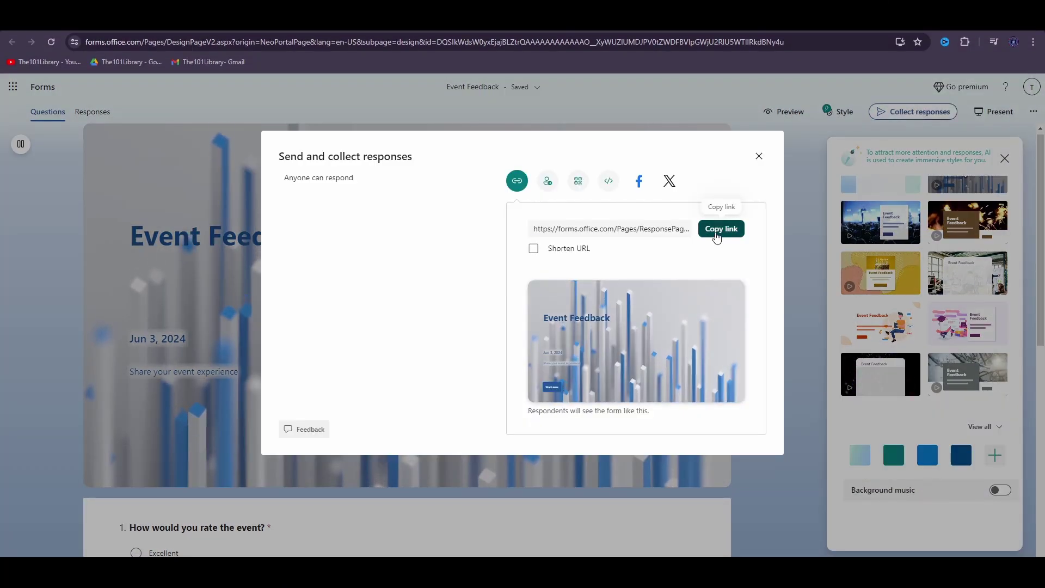
{"action": "left_click", "coordinate": [578, 186]}
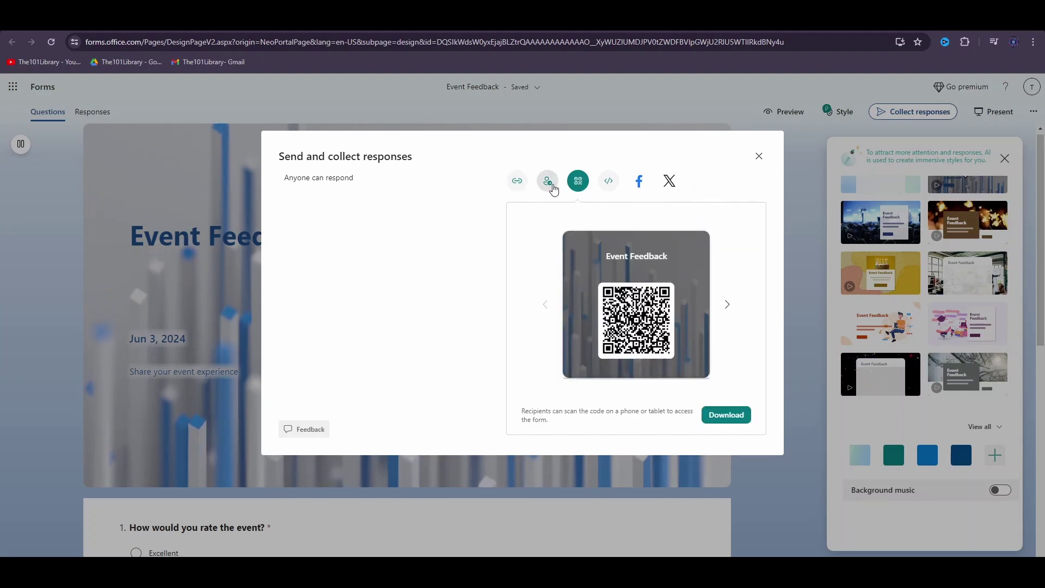
{"action": "left_click", "coordinate": [553, 187]}
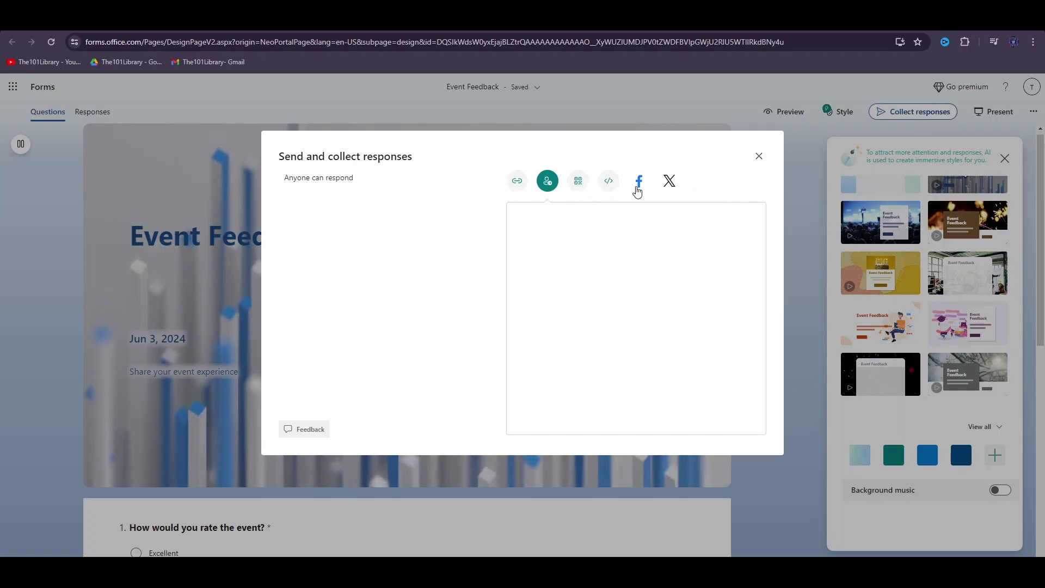
{"action": "left_click", "coordinate": [759, 157]}
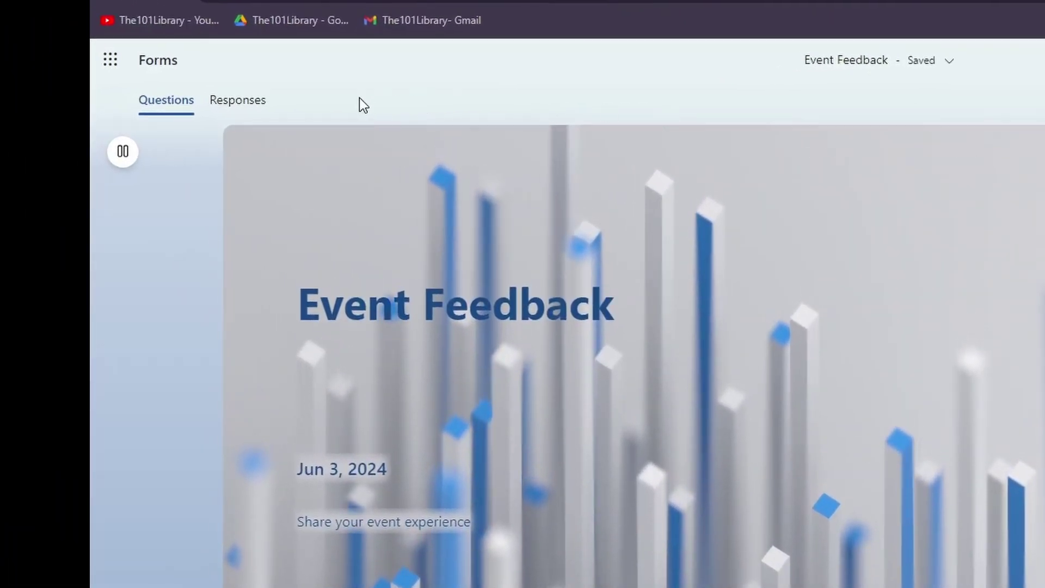
- Open the Event Feedback form's responses overview
{"action": "left_click", "coordinate": [243, 100]}
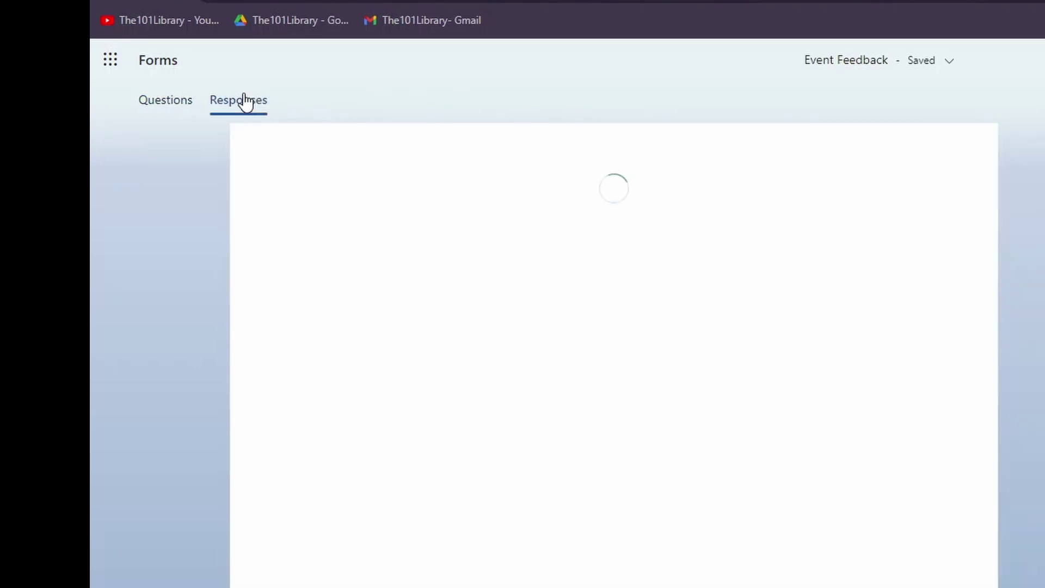